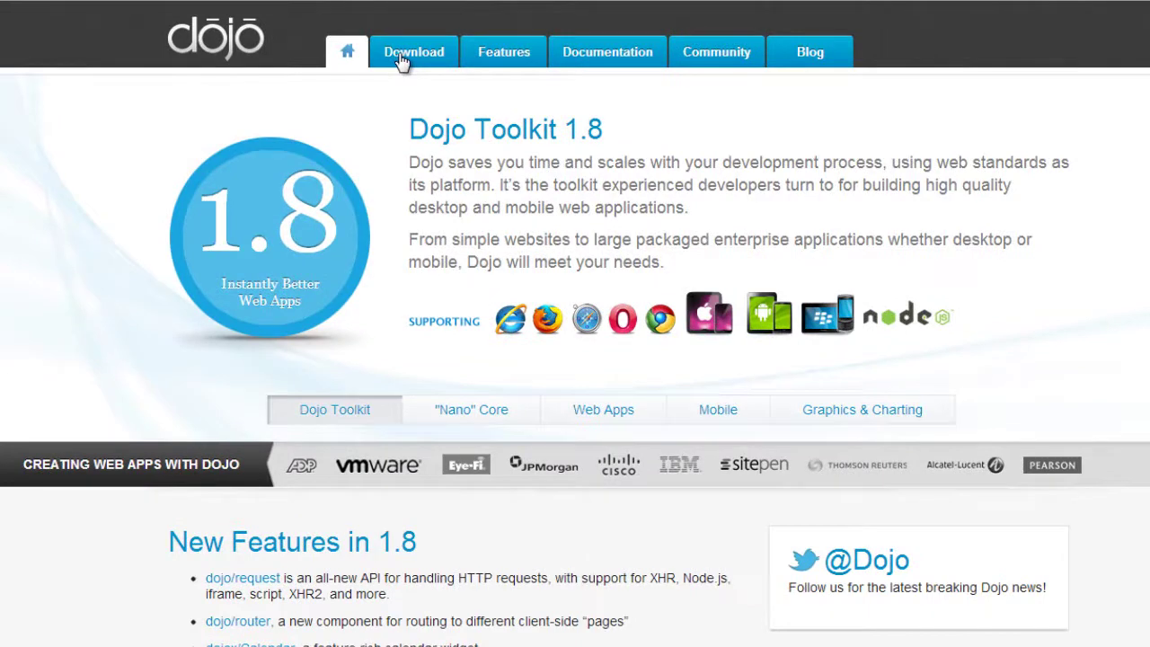
Go to the Dojo Get Dojo download page and select its Google CDN script tag.
left_click(402, 61)
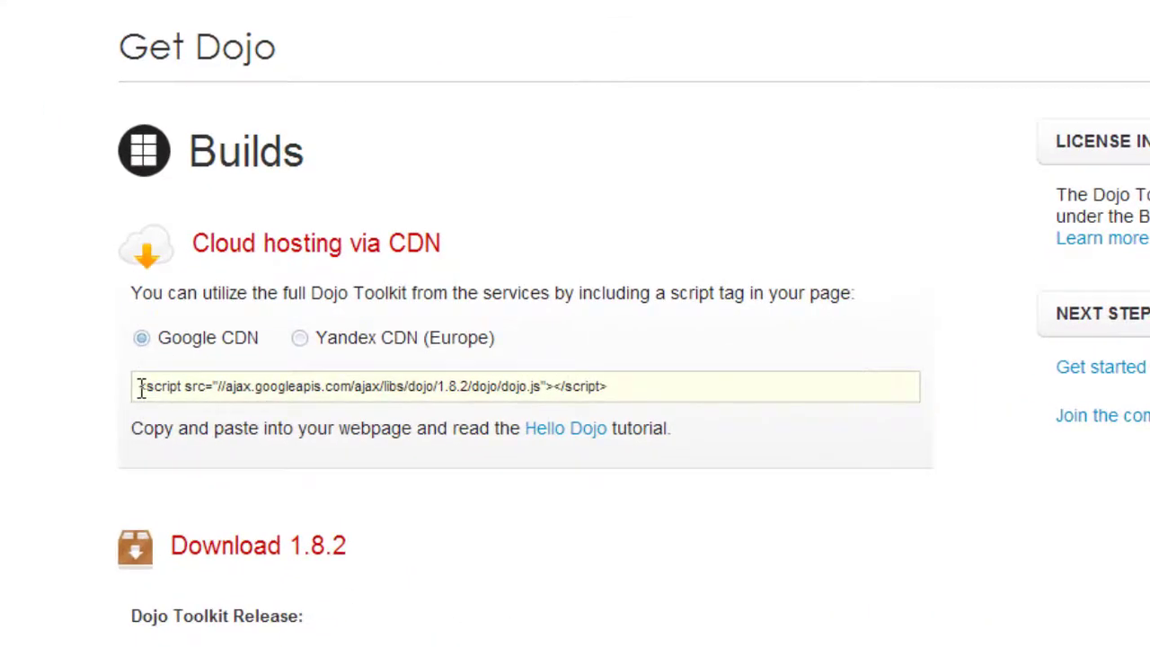
left_click_drag(141, 388, 623, 389)
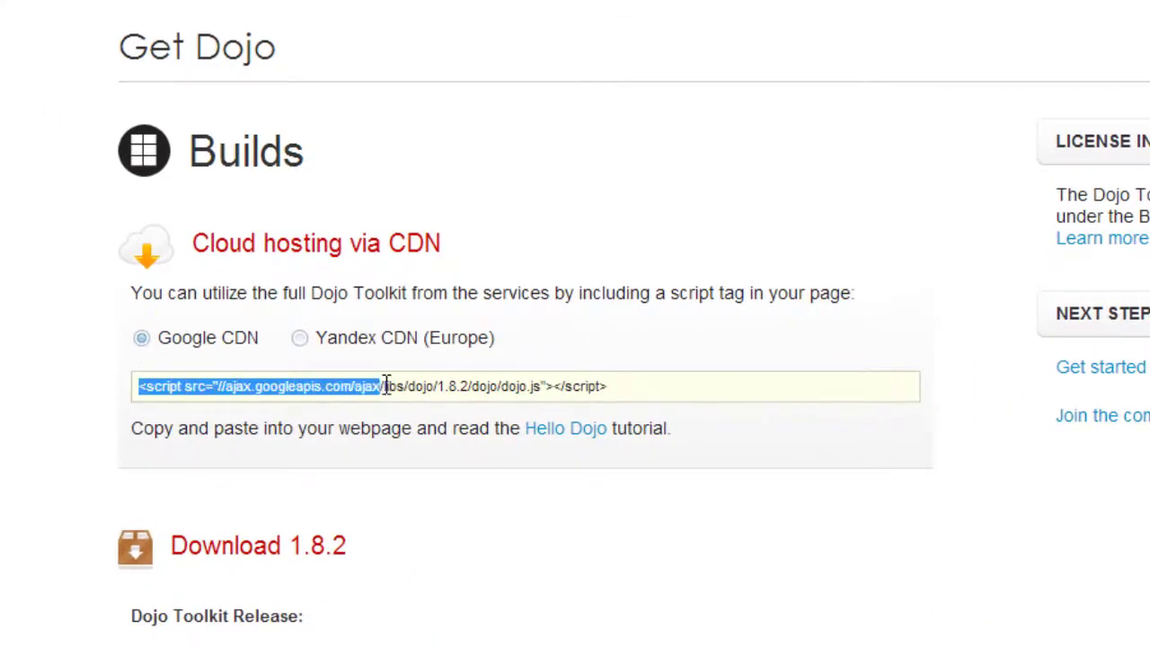
left_click(622, 389)
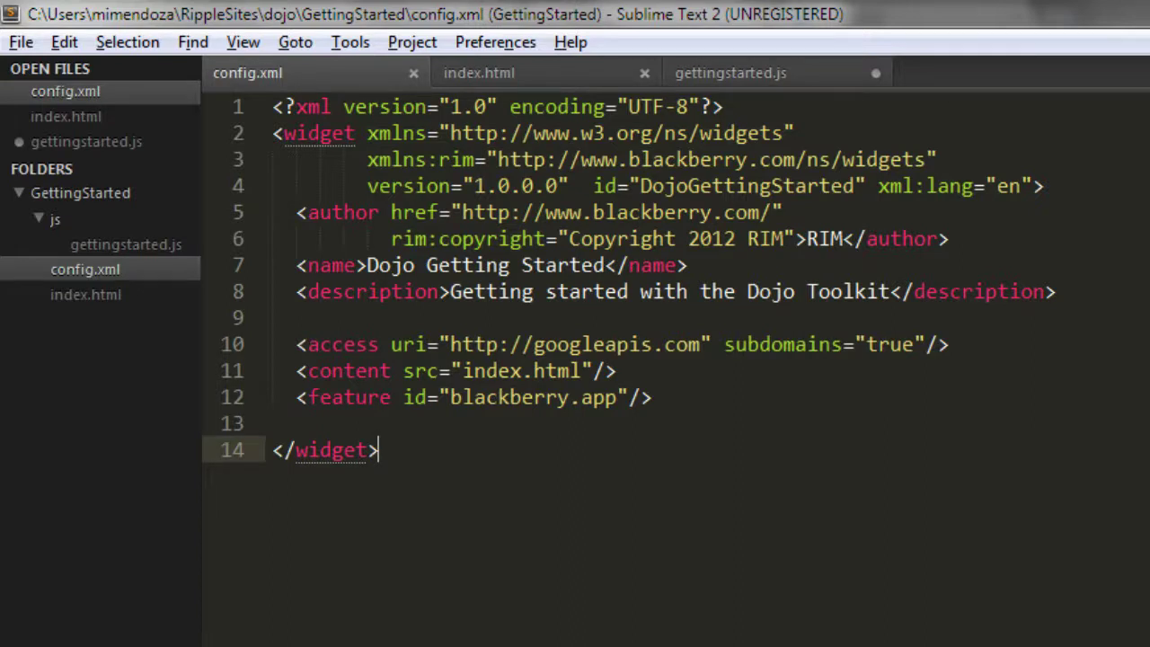
Highlight the googleapis access rule, content element and feature element on config.xml lines 10–12.
left_click_drag(284, 344, 949, 344)
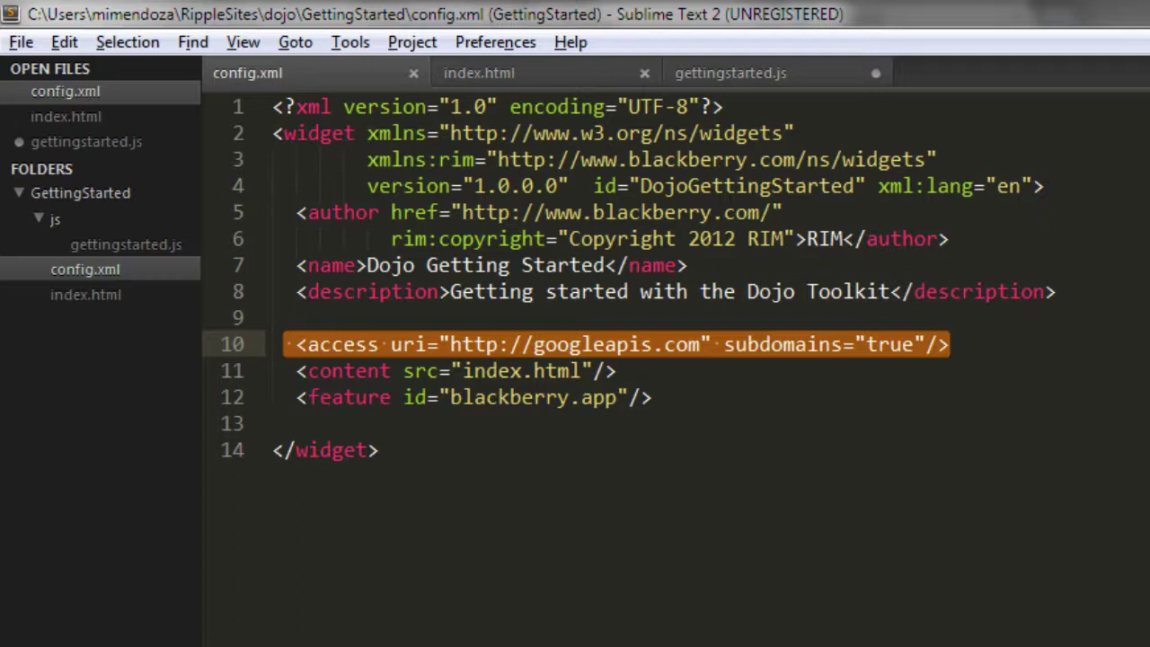
left_click_drag(296, 370, 616, 370)
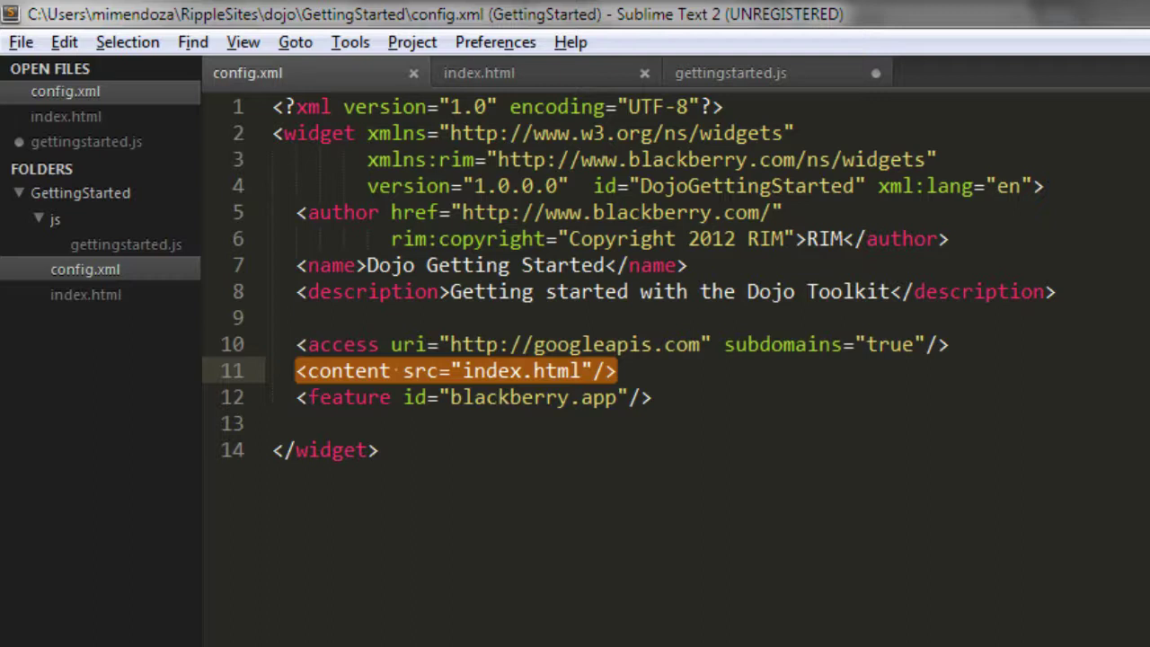
left_click(616, 370)
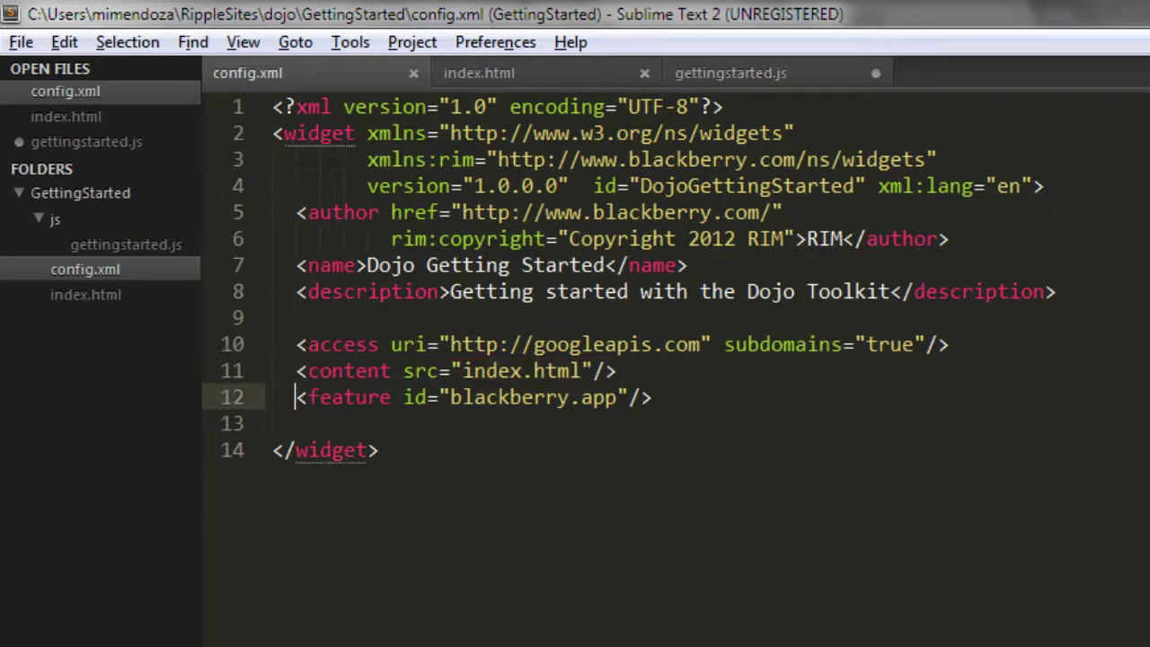
left_click_drag(296, 397, 653, 397)
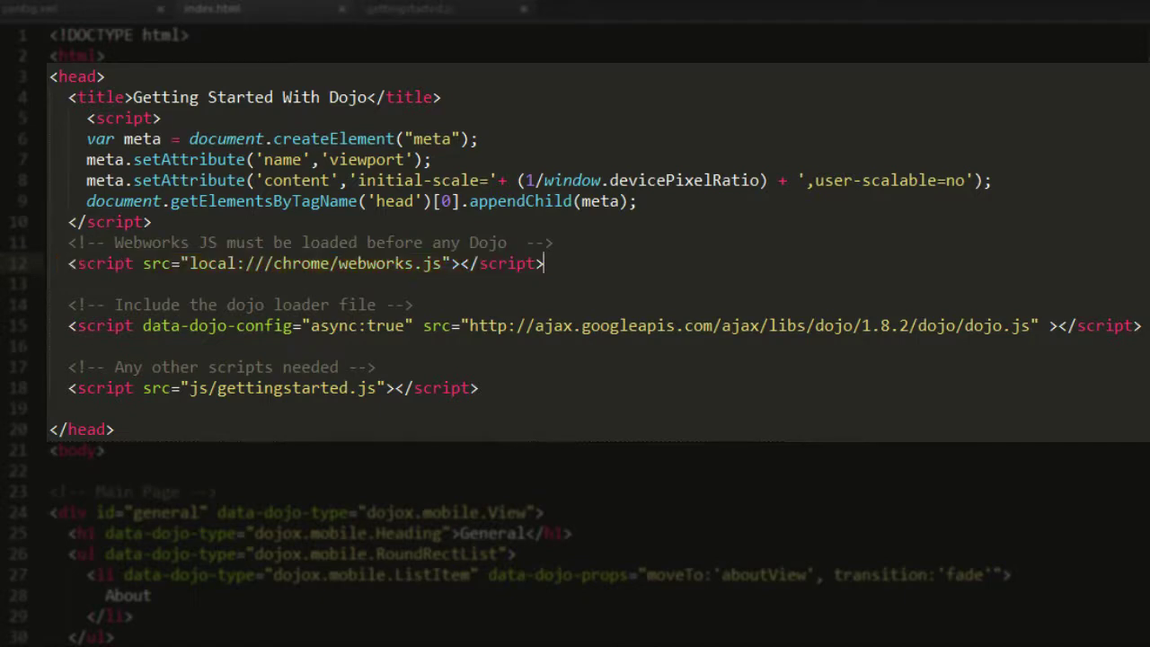
left_click_drag(469, 325, 536, 325)
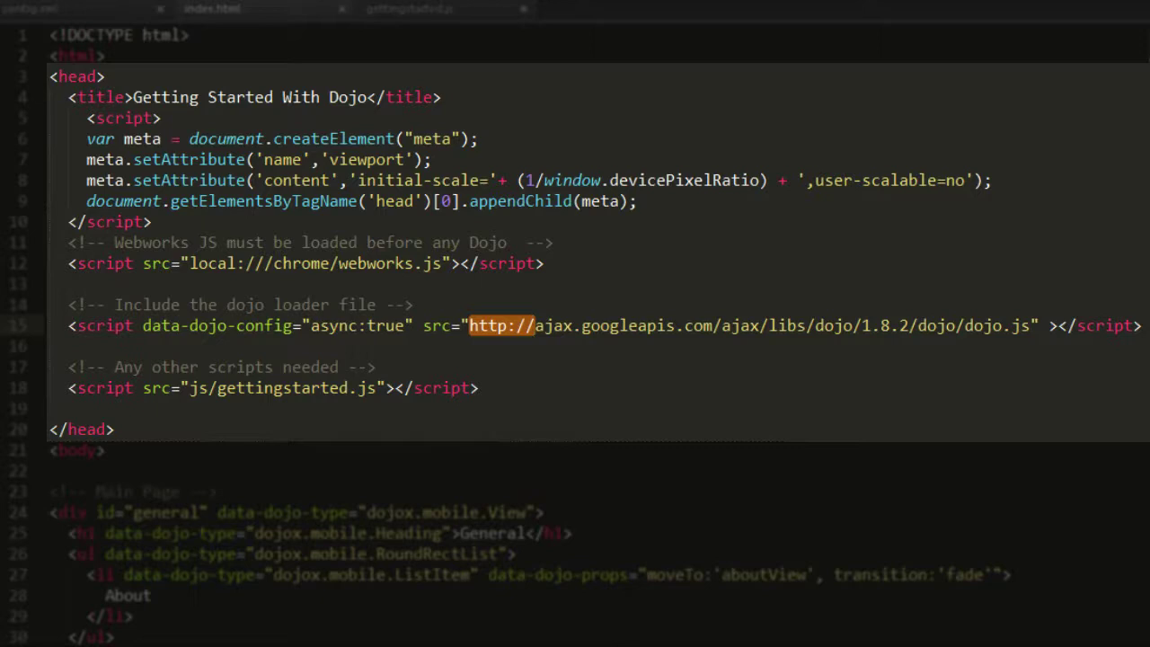
key("Down")
key("Down")
key("Down")
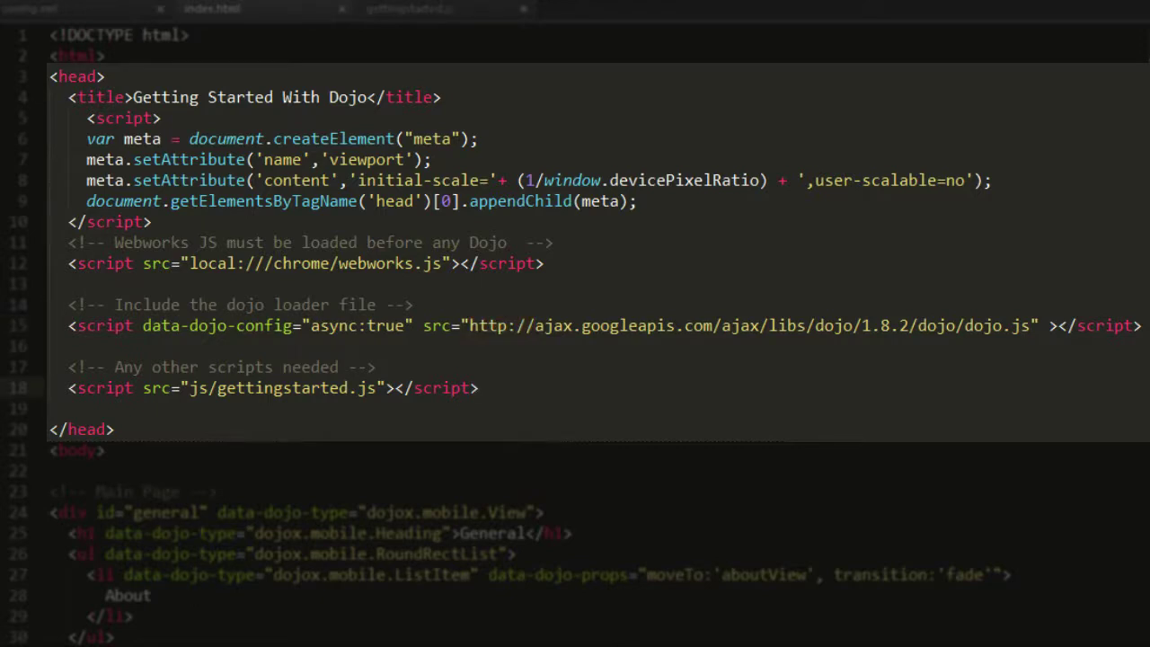
left_click_drag(141, 326, 406, 325)
key("shift+Right")
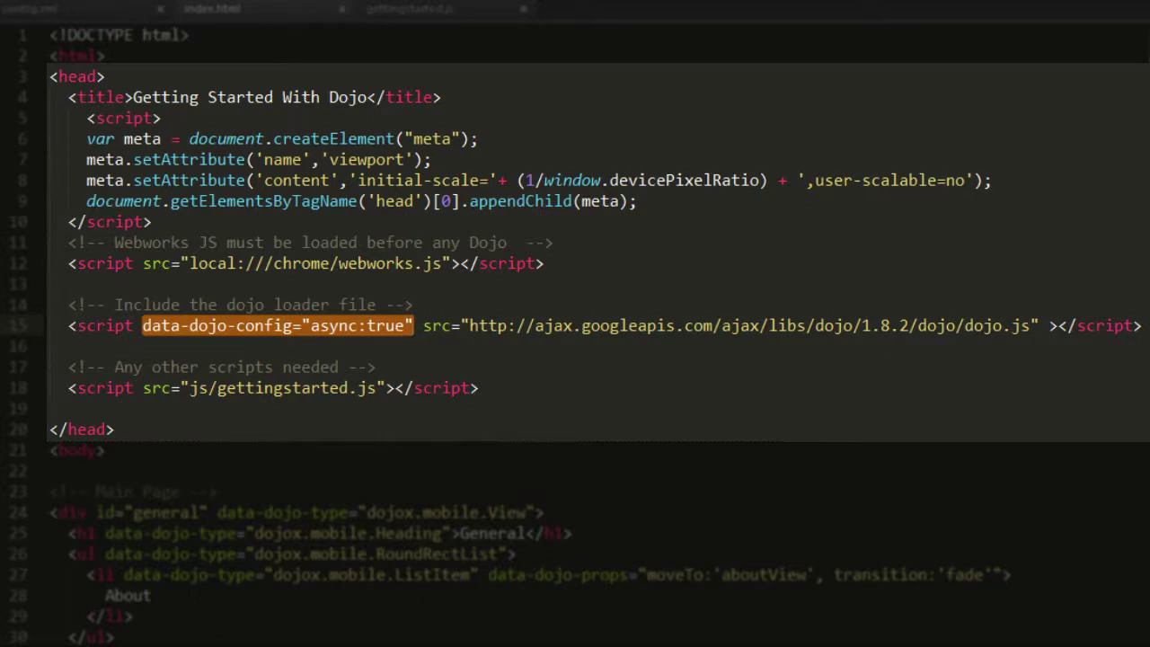
key("Down")
key("Down")
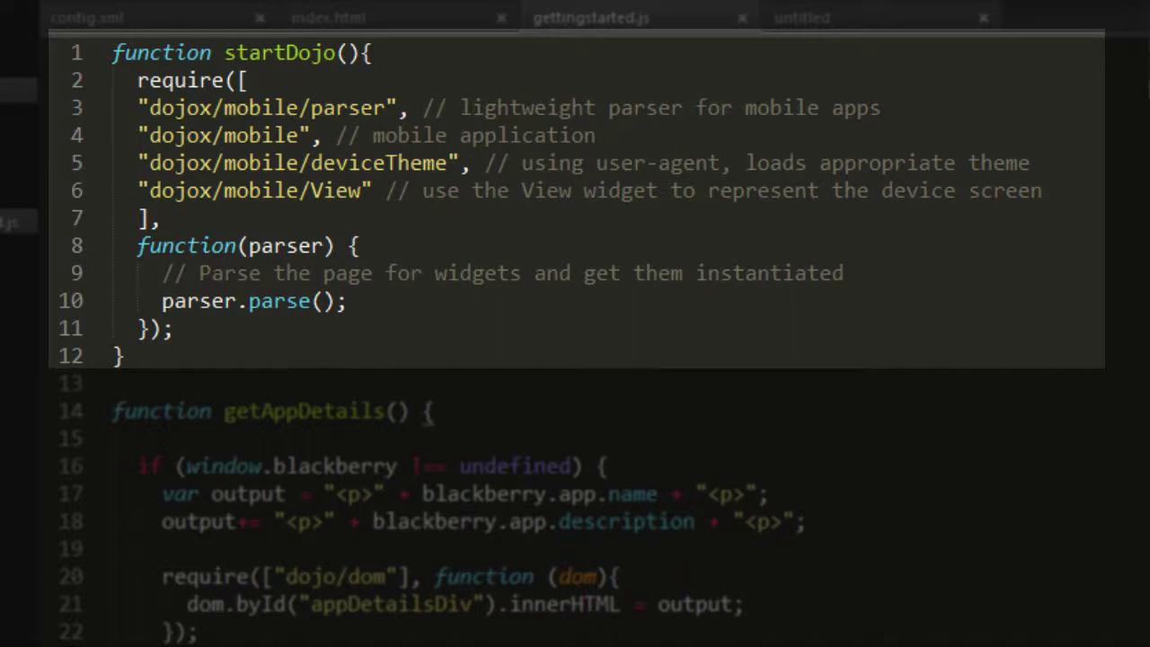
Review the dojox mobile modules required on lines 2–7 of startDojo in gettingstarted.js.
left_click_drag(137, 80, 160, 218)
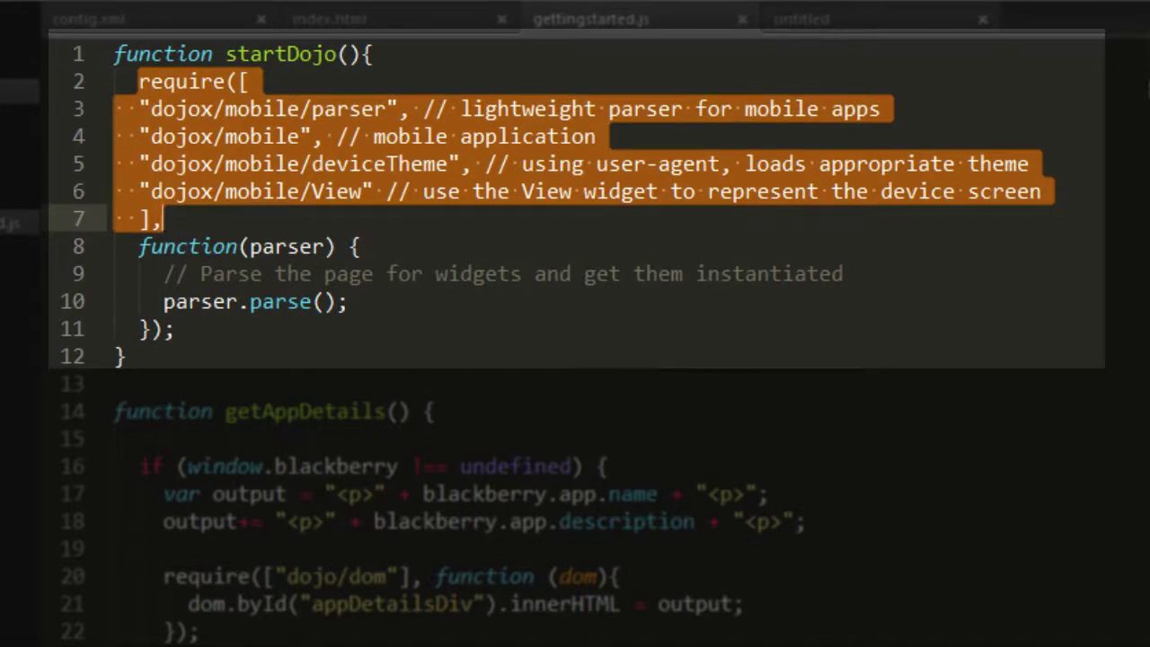
key("Right")
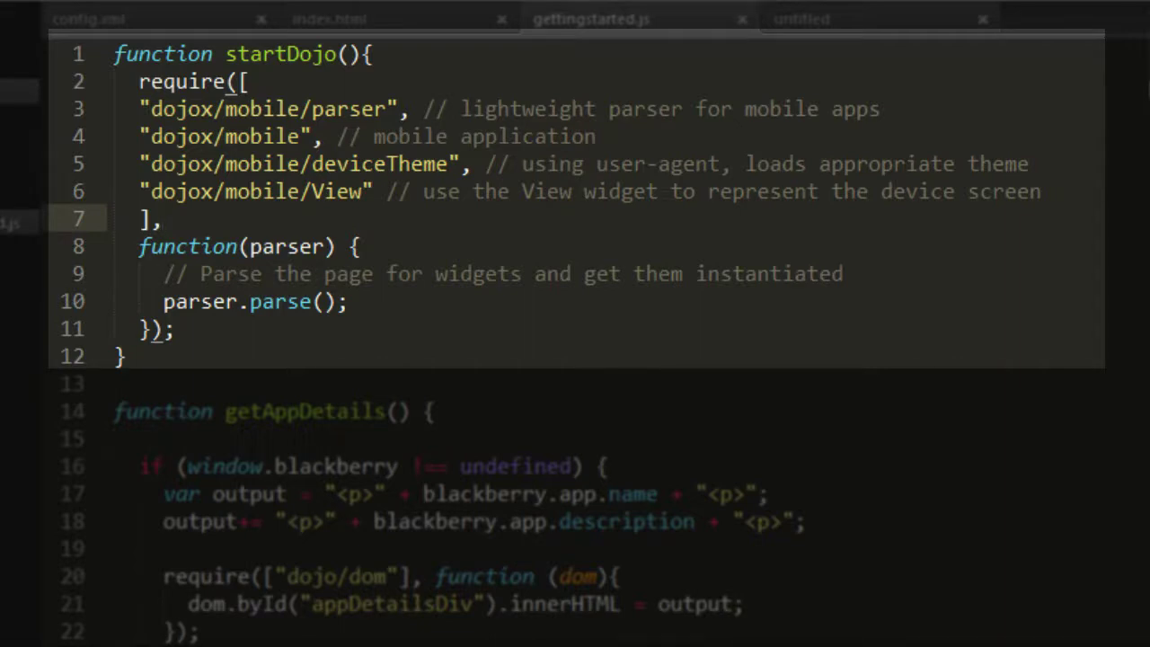
key("Down")
key("Down")
key("Down")
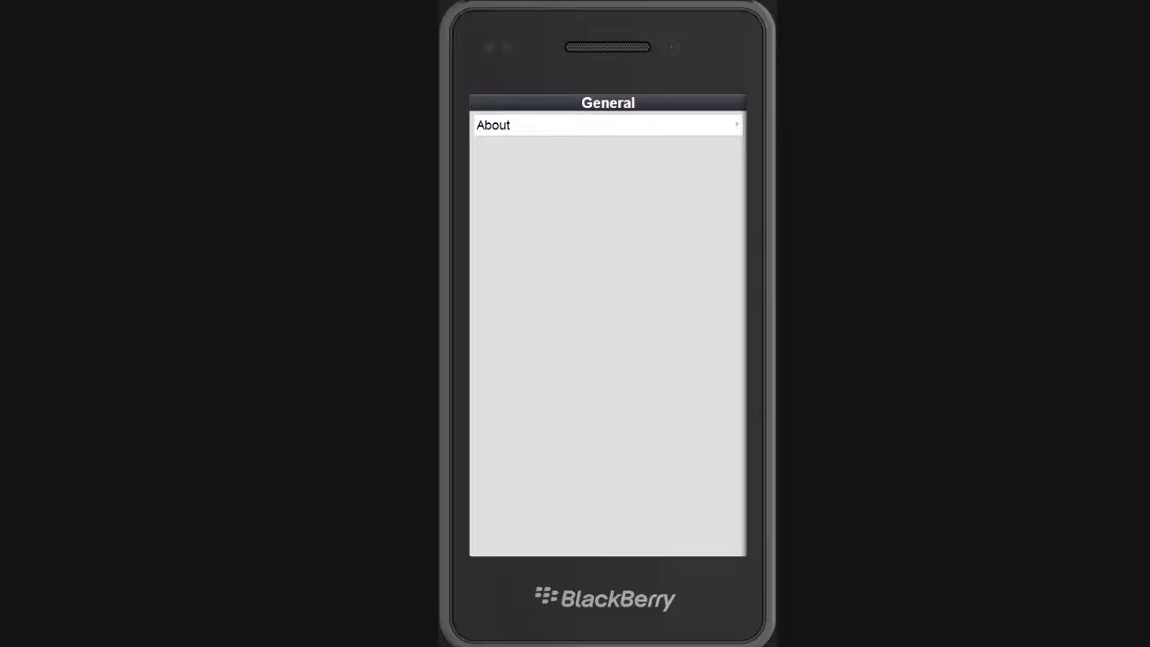
left_click(561, 124)
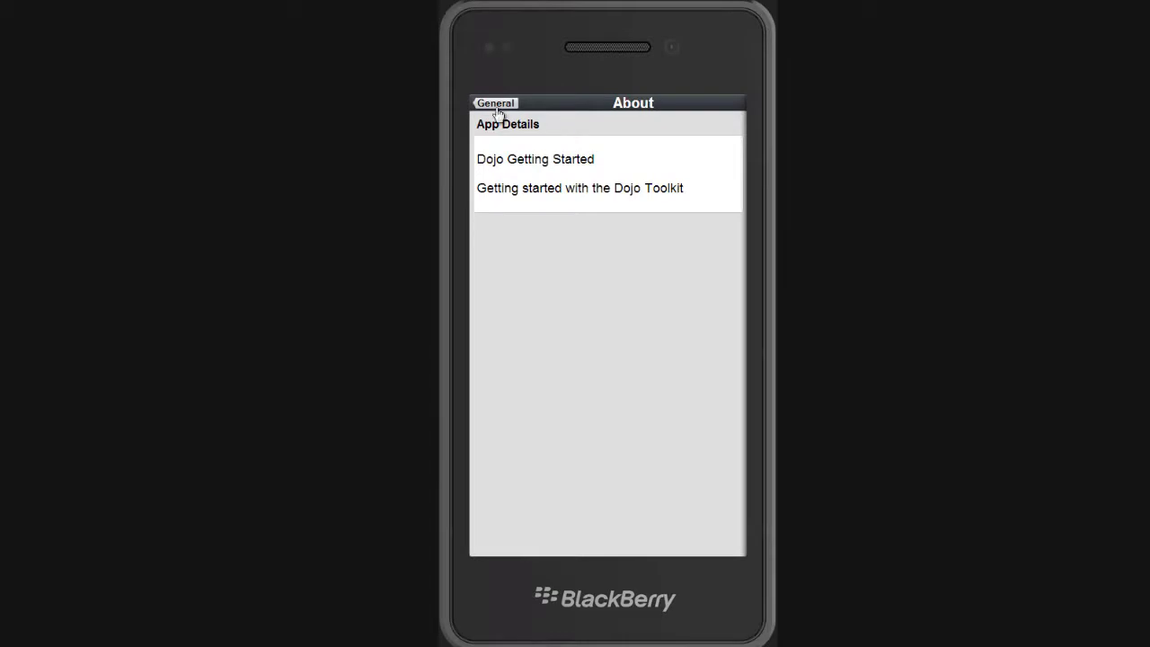
left_click(499, 104)
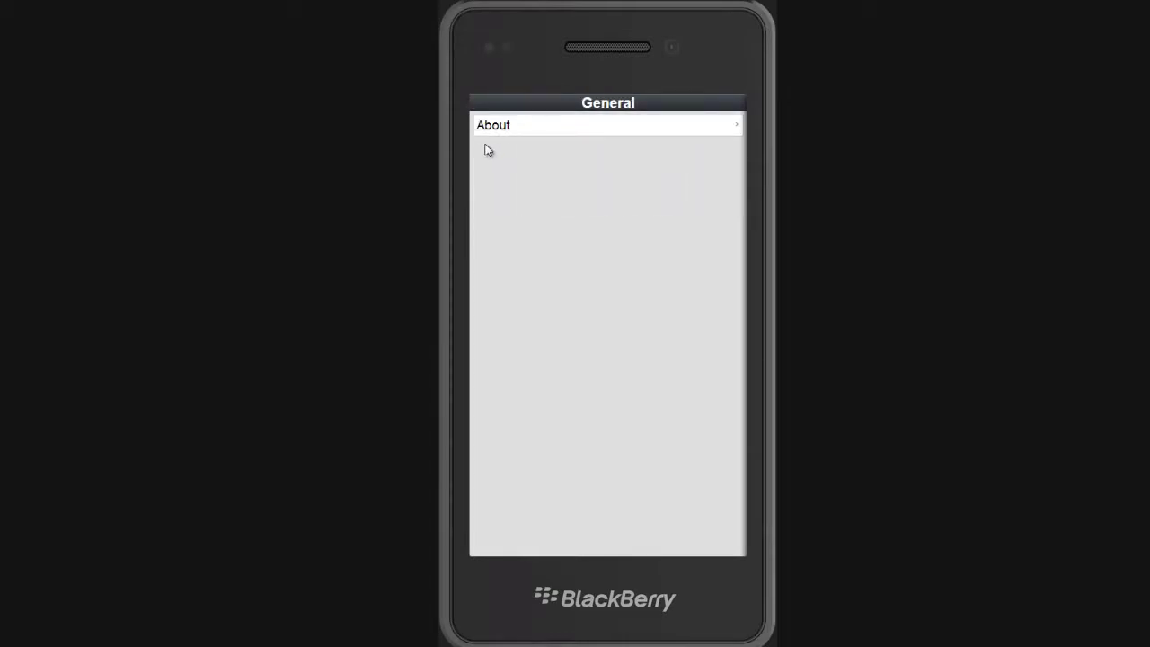